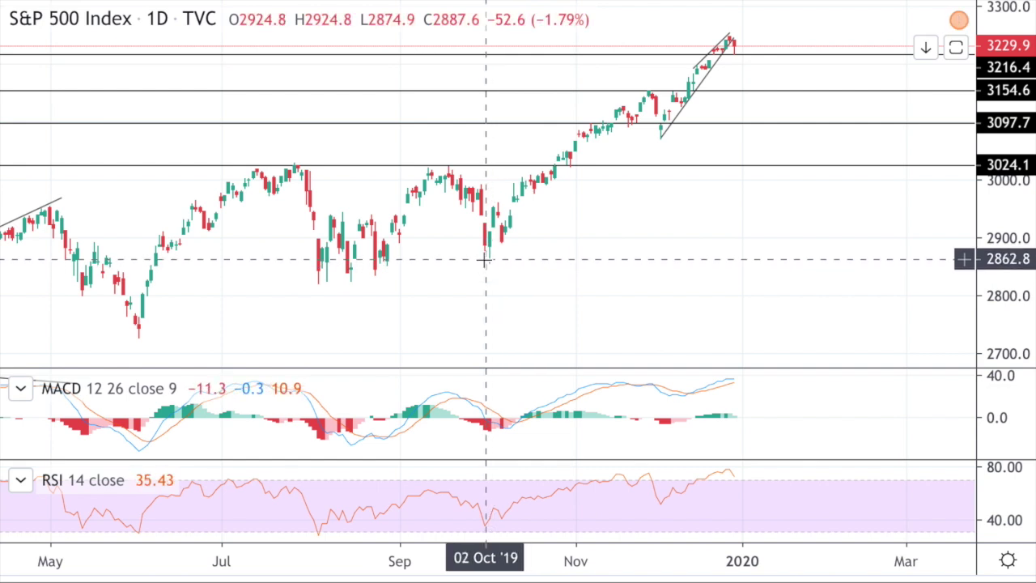
Draw a trend line under the early-2019 rally from the 08 Mar '19 low at about 2717 to about 2954.5 on 09 May '19
{"action": "left_click", "coordinate": [718, 56]}
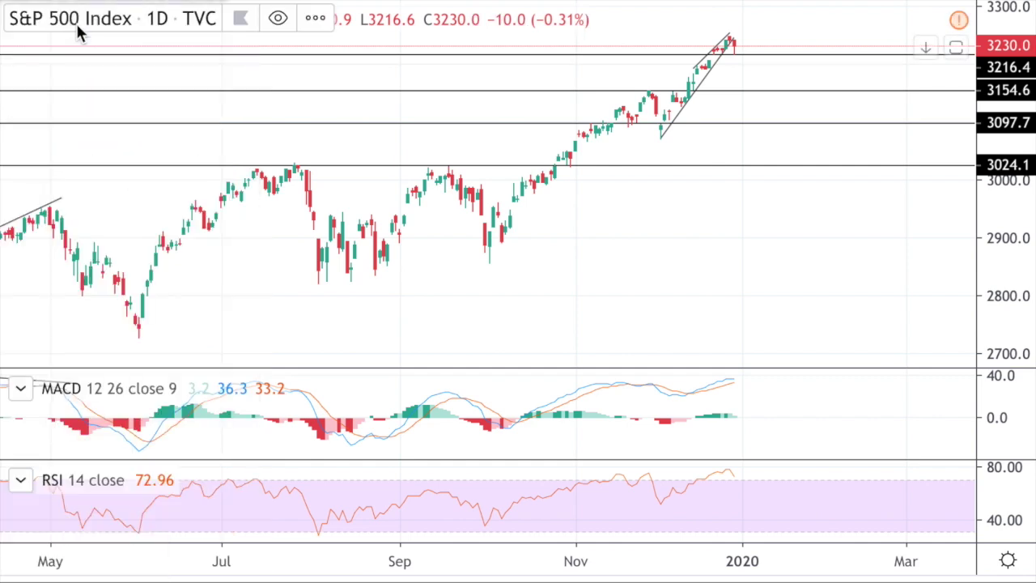
{"action": "scroll", "coordinate": [470, 303], "scroll_direction": "left", "scroll_amount": 5}
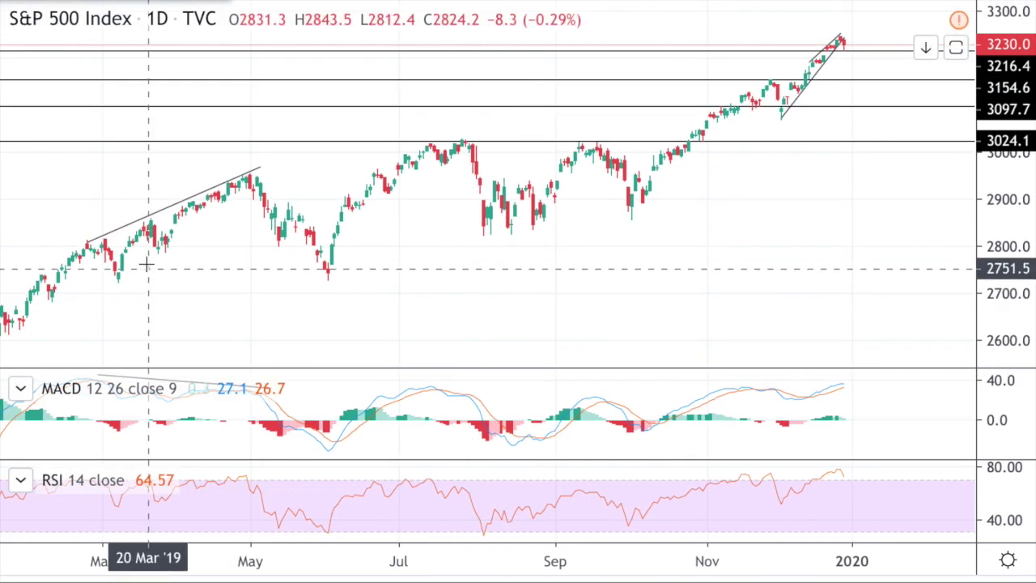
{"action": "scroll", "coordinate": [87, 243], "scroll_direction": "left", "scroll_amount": 2}
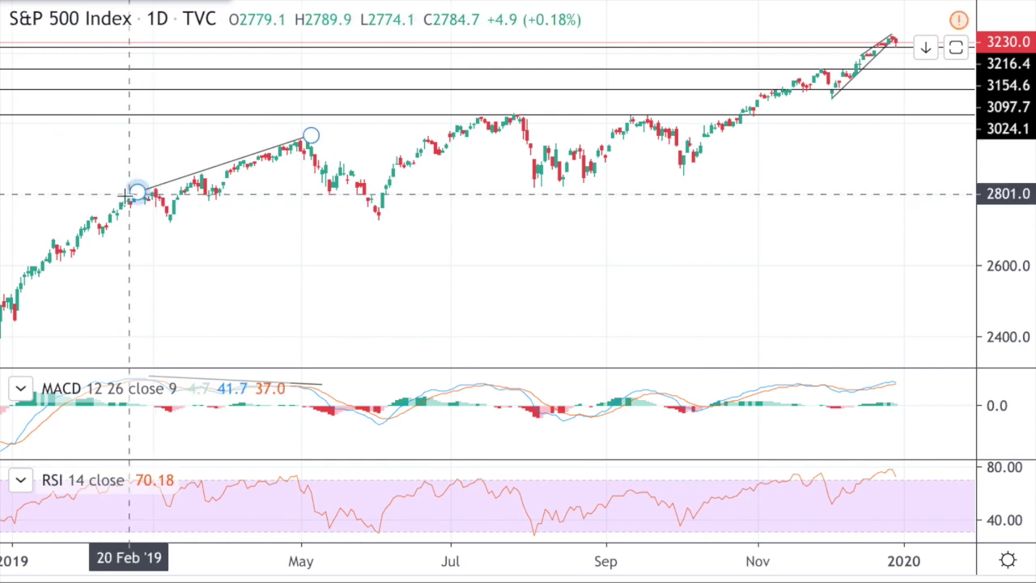
{"action": "scroll", "coordinate": [282, 162], "scroll_direction": "left", "scroll_amount": 3}
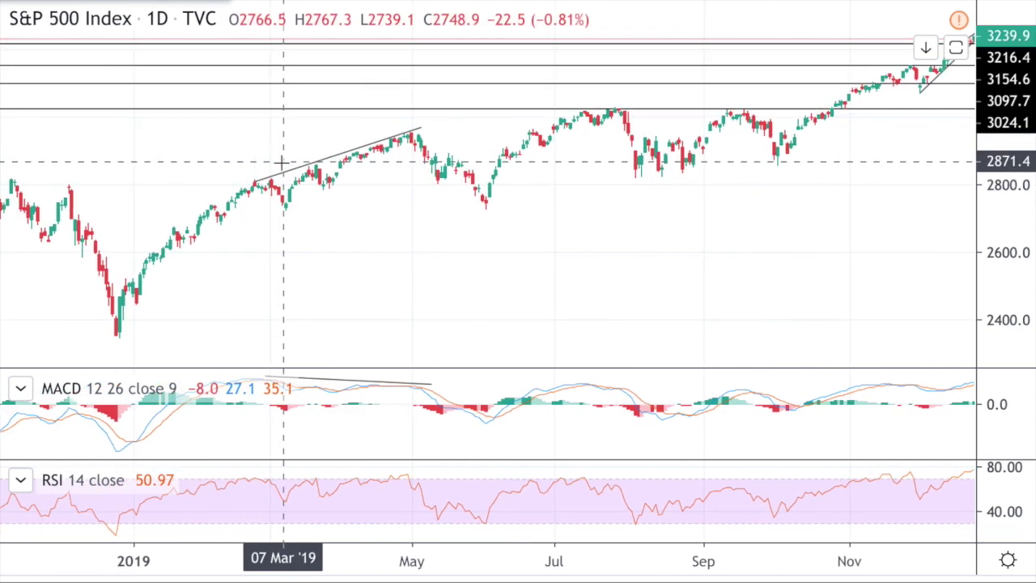
{"action": "scroll", "coordinate": [432, 243], "scroll_direction": "left", "scroll_amount": 2}
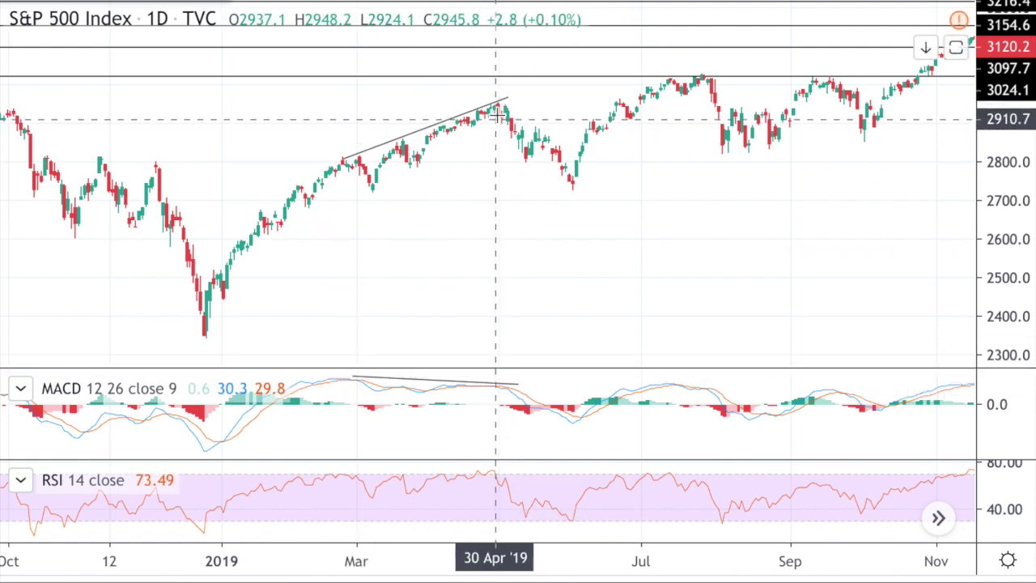
{"action": "left_click", "coordinate": [373, 195]}
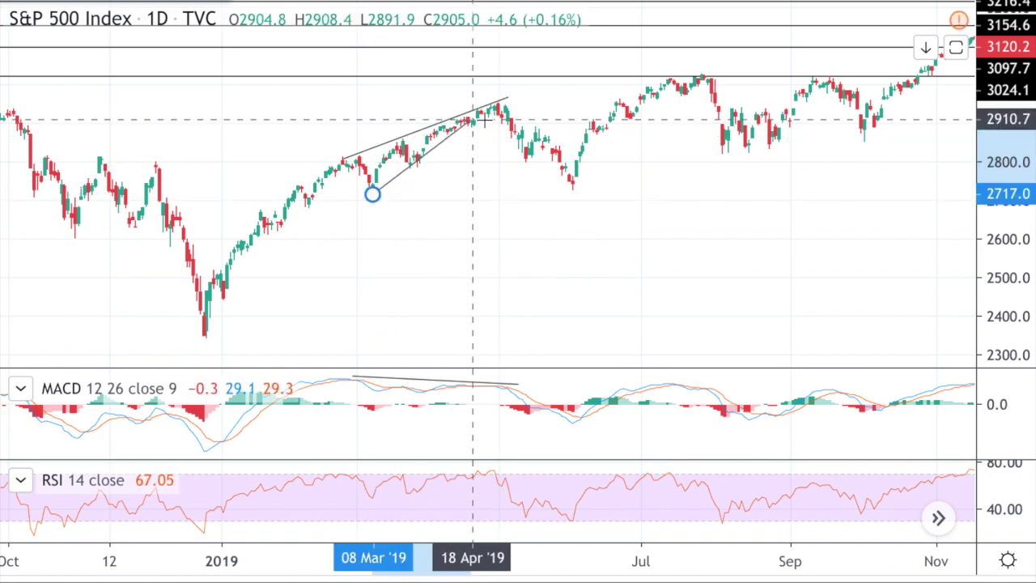
{"action": "left_click", "coordinate": [518, 103]}
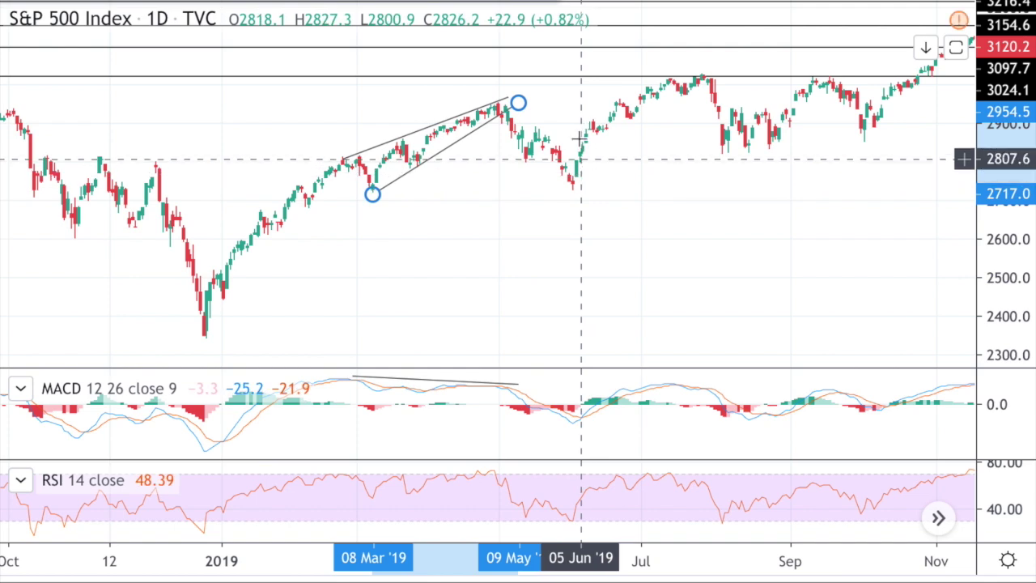
{"action": "left_click", "coordinate": [444, 263]}
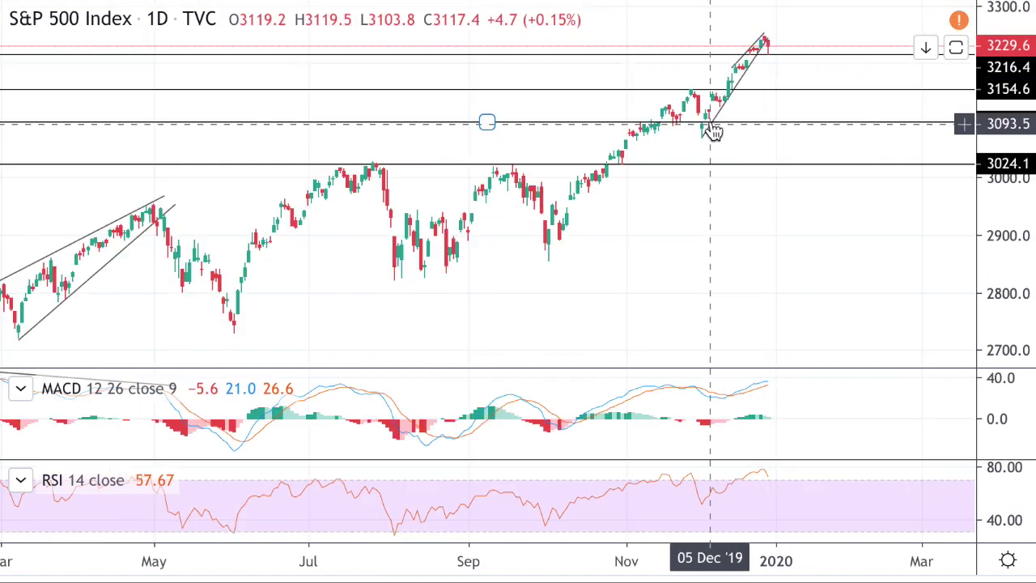
Examine the December 2019 rising wedge and the horizontal support levels at 3216.4, 3154.6, 3097.7 and 3024.1
{"action": "left_click_drag", "start_coordinate": [713, 132], "coordinate": [750, 66]}
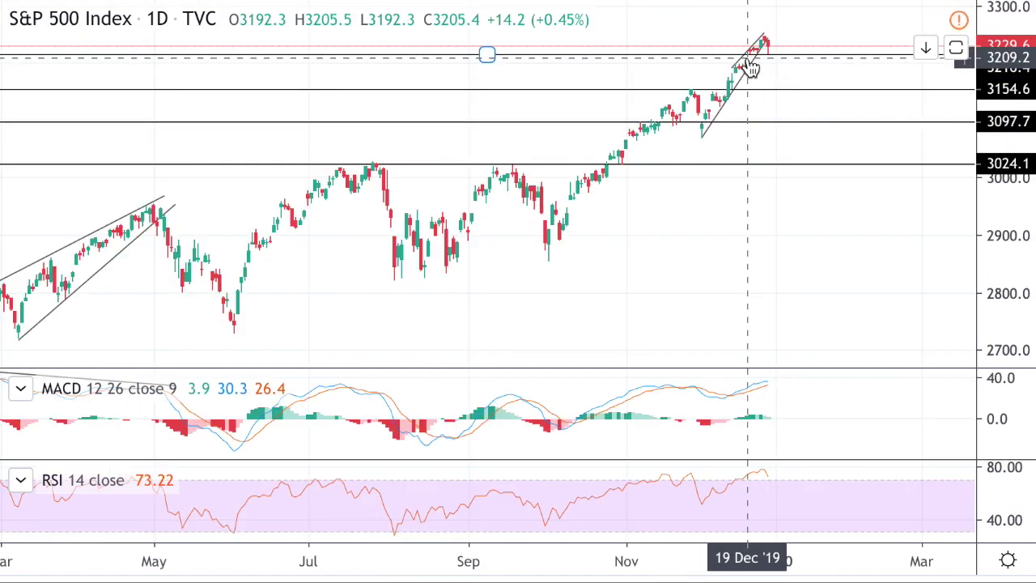
{"action": "left_click_drag", "start_coordinate": [750, 66], "coordinate": [750, 65]}
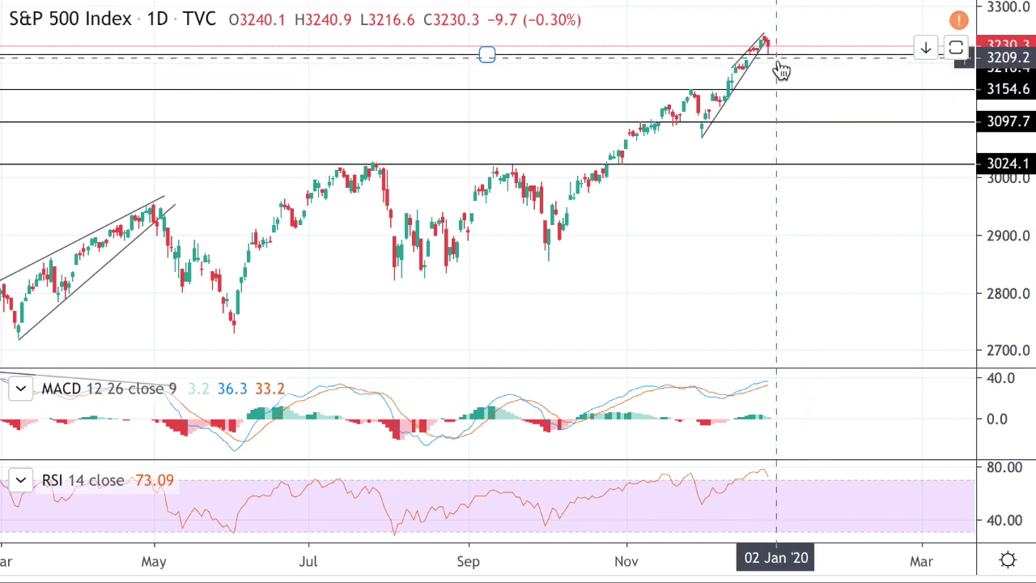
{"action": "left_click", "coordinate": [809, 91]}
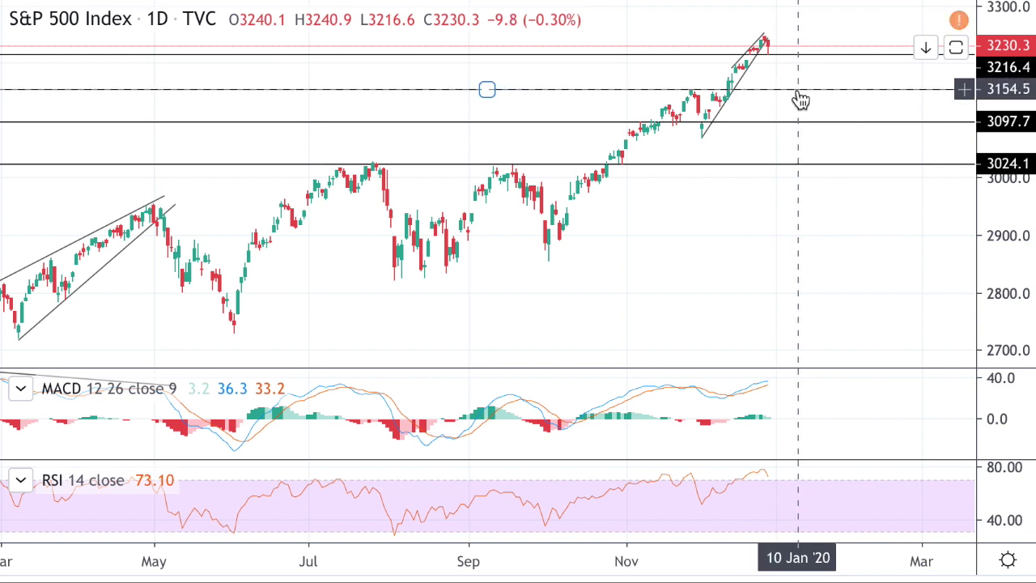
{"action": "left_click", "coordinate": [812, 132]}
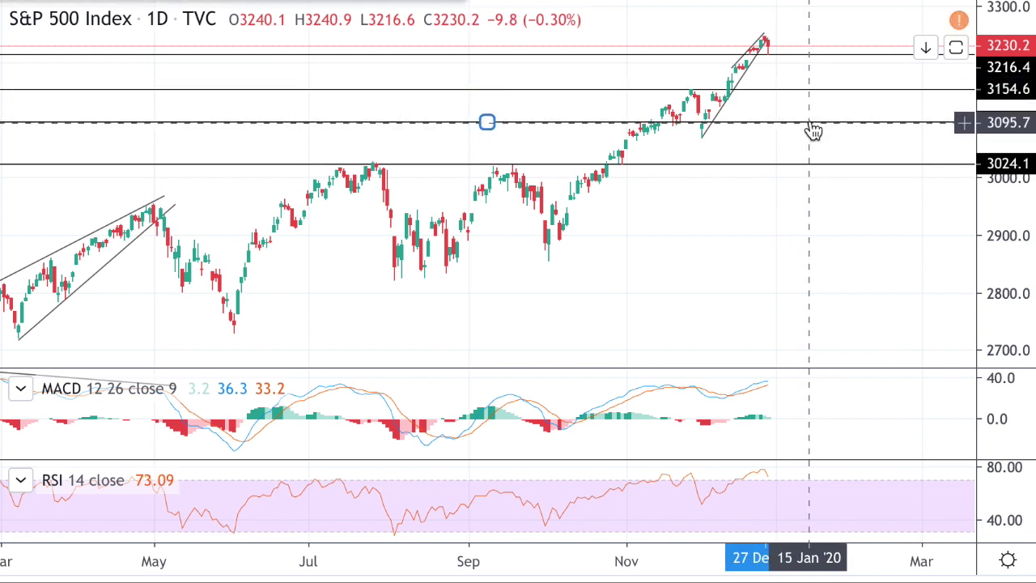
{"action": "scroll", "coordinate": [749, 63], "scroll_direction": "up", "scroll_amount": 1}
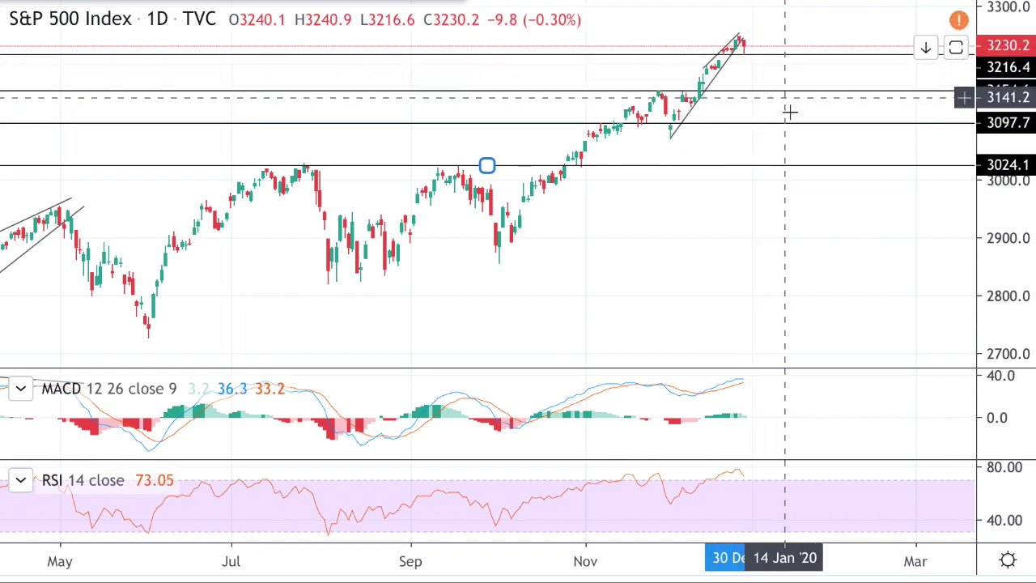
{"action": "left_click_drag", "start_coordinate": [817, 152], "coordinate": [738, 37]}
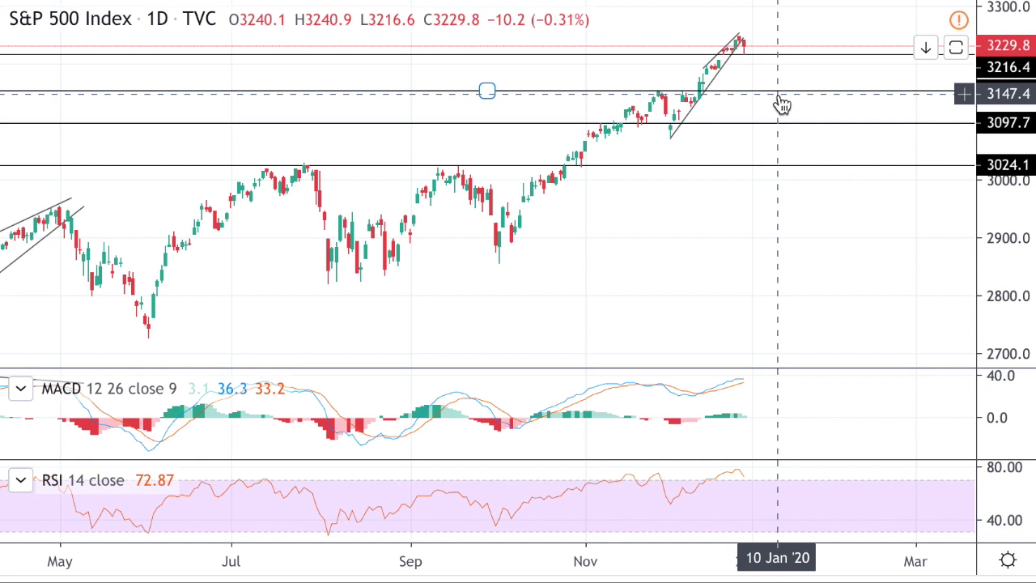
Switch the chart to the 1-hour interval and select the lower trend line of the December wedge
{"action": "left_click", "coordinate": [144, 3]}
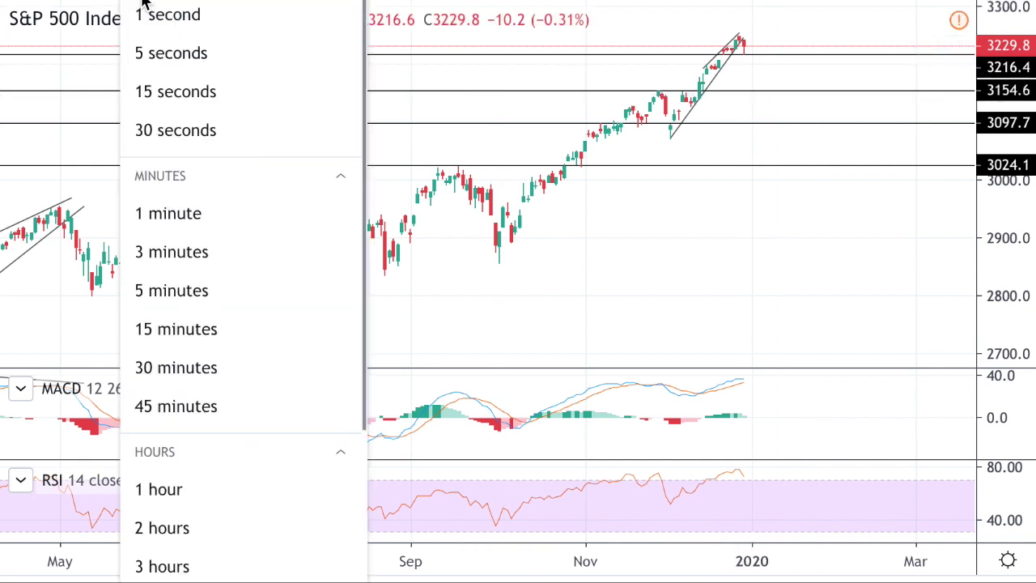
{"action": "left_click", "coordinate": [223, 490]}
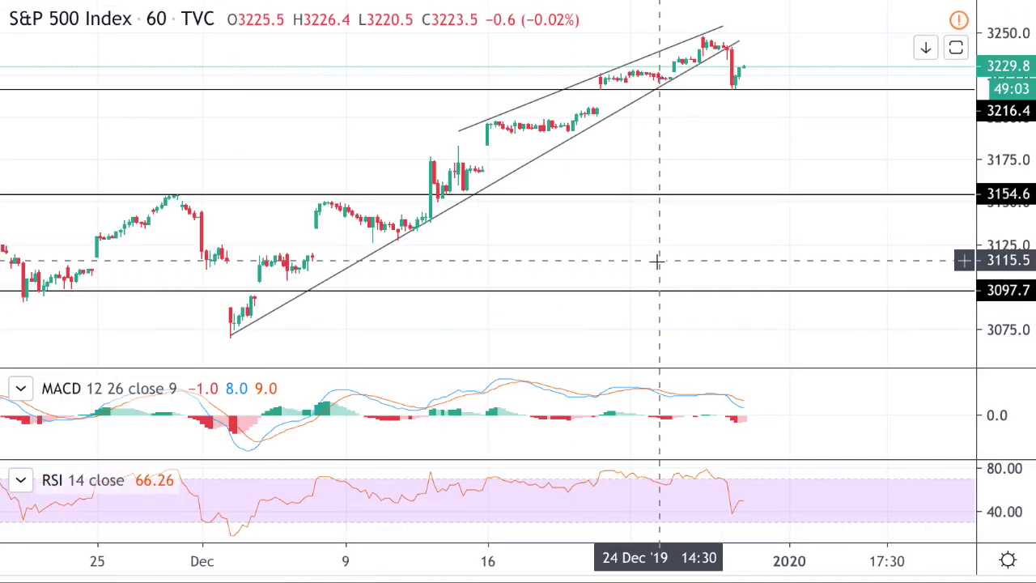
{"action": "left_click", "coordinate": [615, 113]}
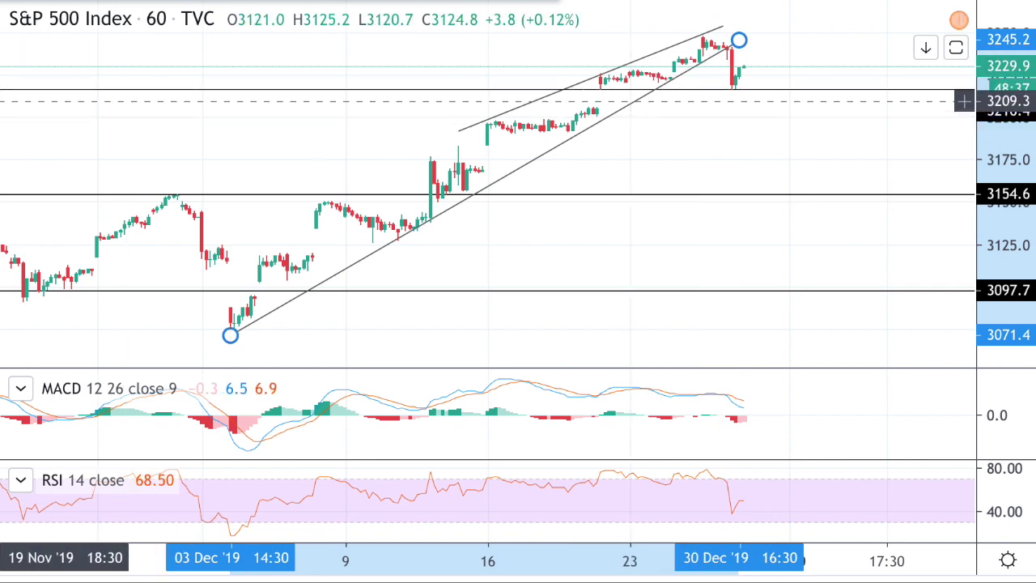
Draw a descending trend line over the MACD peaks from 16 Dec '19 19:30 to 30 Dec '19 16:30
{"action": "left_click", "coordinate": [508, 377]}
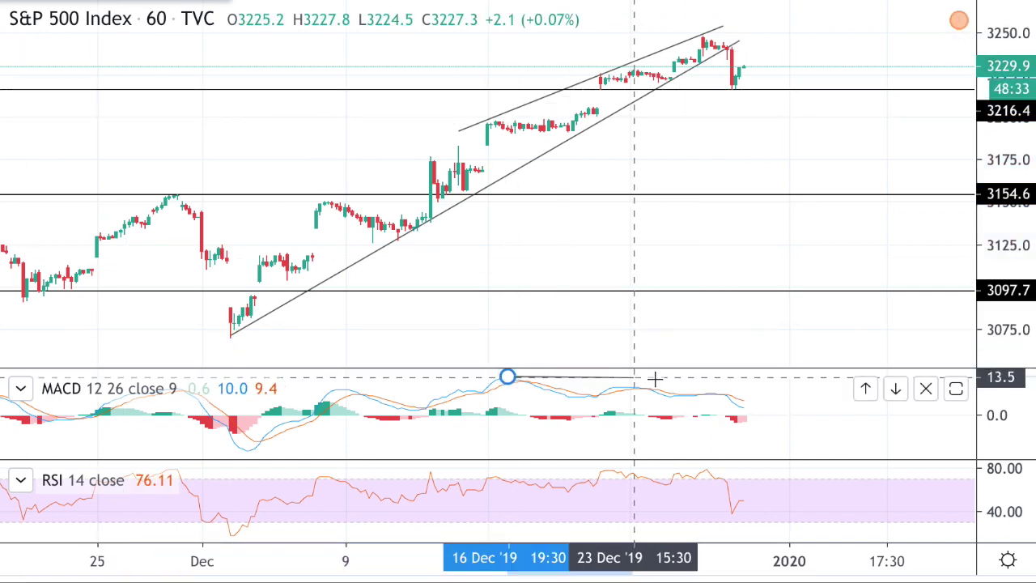
{"action": "left_click", "coordinate": [738, 393]}
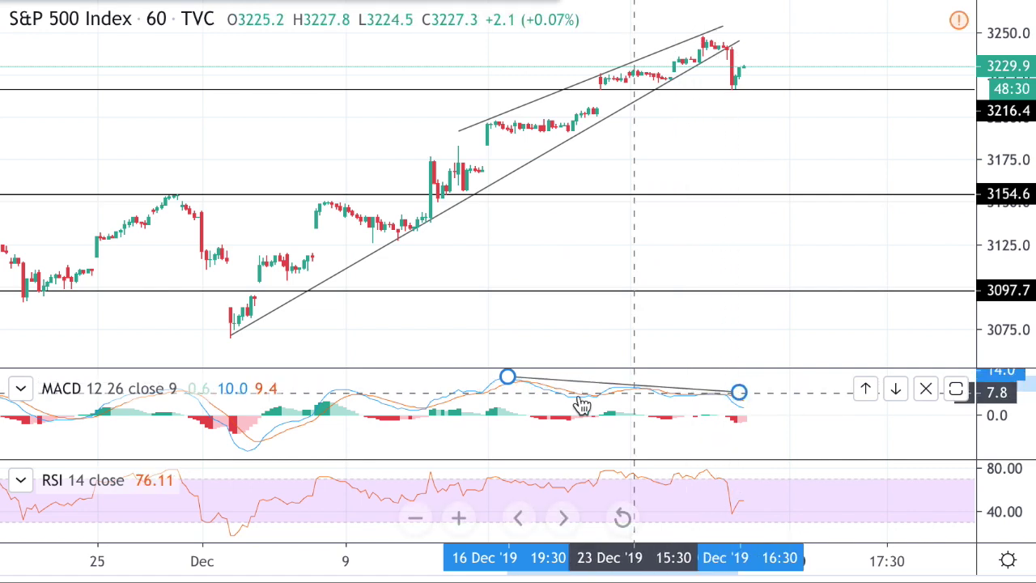
{"action": "left_click", "coordinate": [717, 53]}
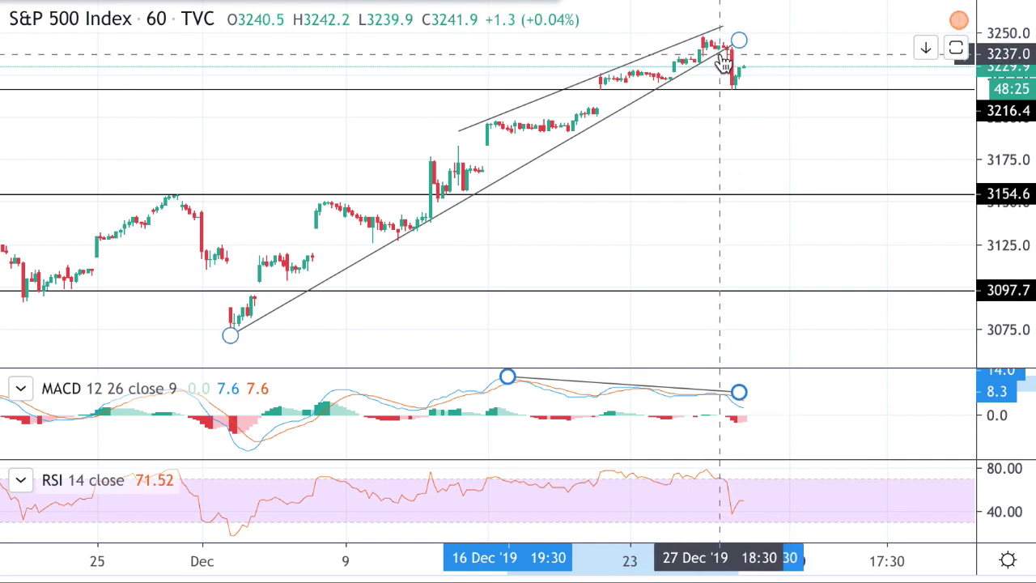
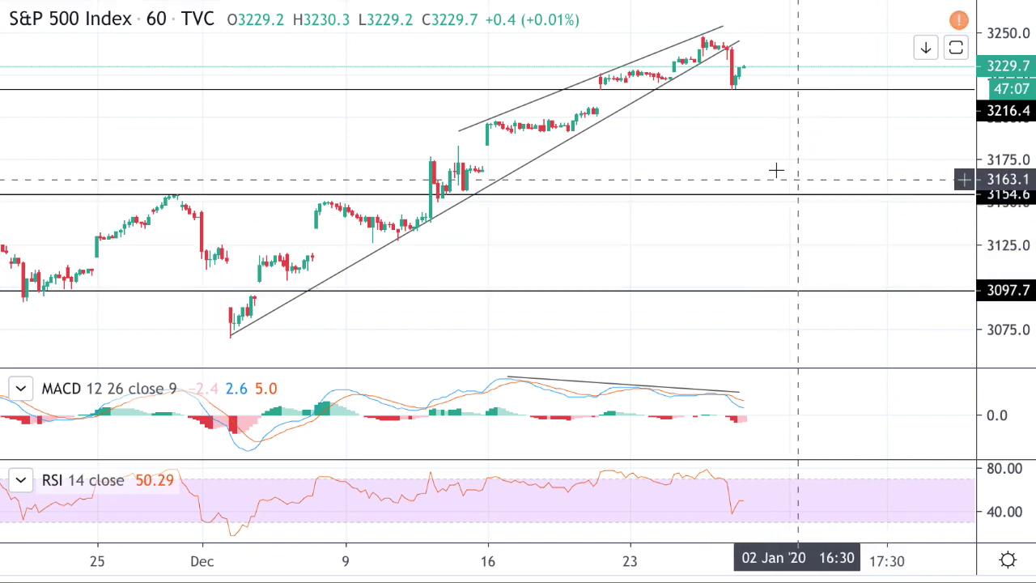
{"action": "left_click", "coordinate": [464, 200]}
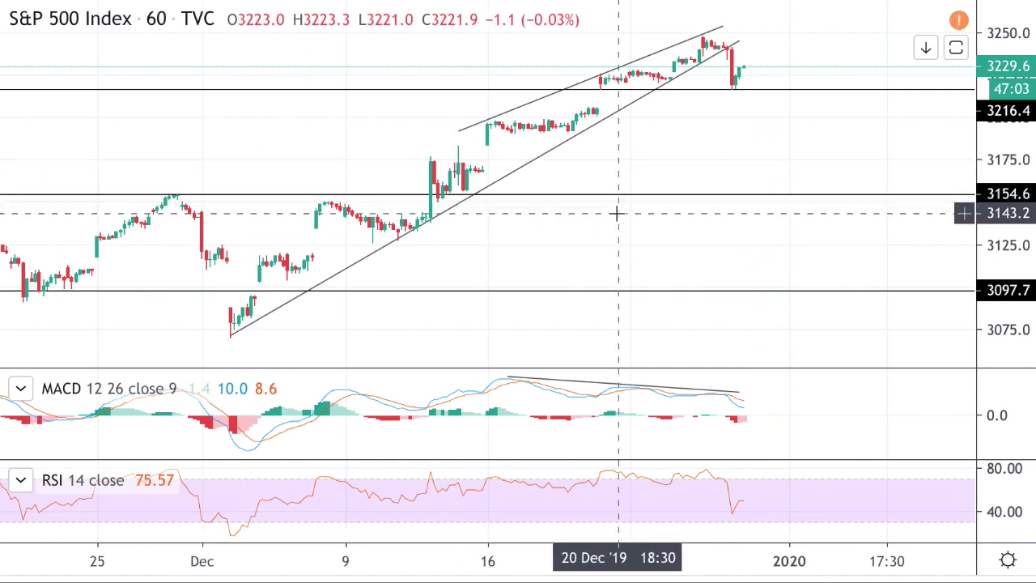
Draw a Fib Retracement from the 02 Dec '19 low at about 3070.7 to the late-December high at about 3246.2
{"action": "scroll", "coordinate": [677, 213], "scroll_direction": "down", "scroll_amount": 5}
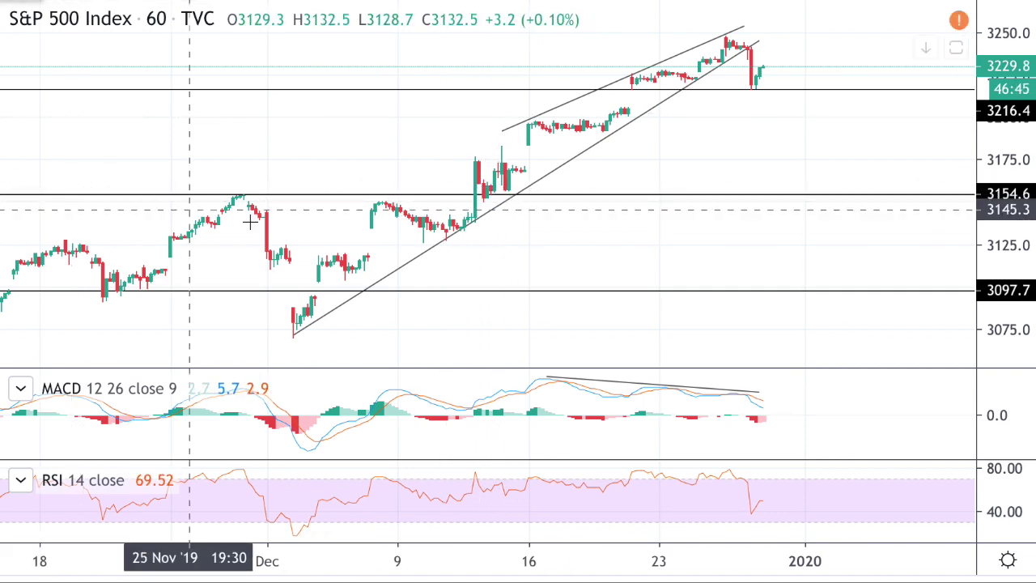
{"action": "left_click", "coordinate": [284, 337]}
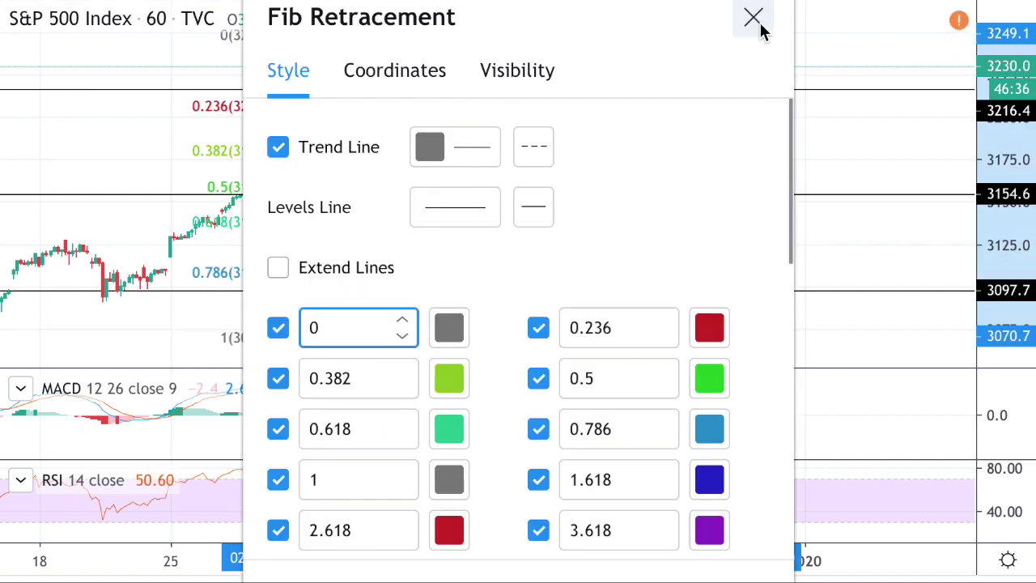
{"action": "left_click", "coordinate": [753, 18]}
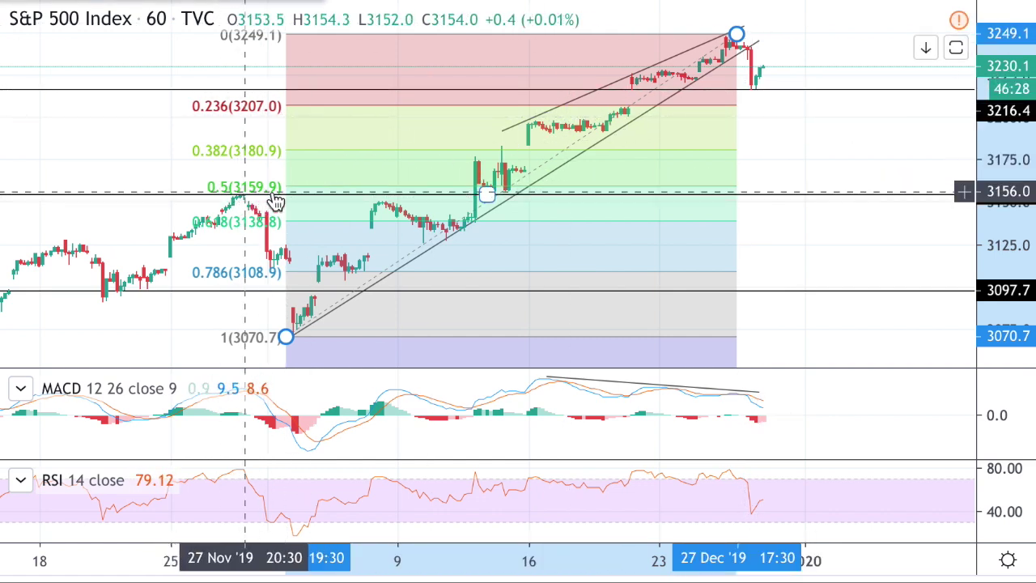
{"action": "left_click_drag", "start_coordinate": [736, 34], "coordinate": [763, 39]}
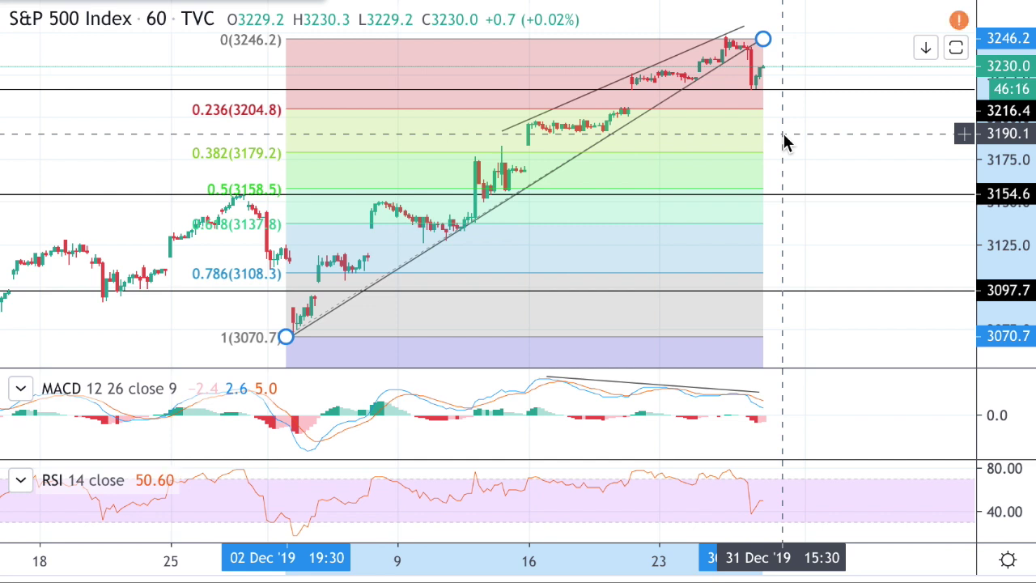
{"action": "left_click", "coordinate": [785, 142]}
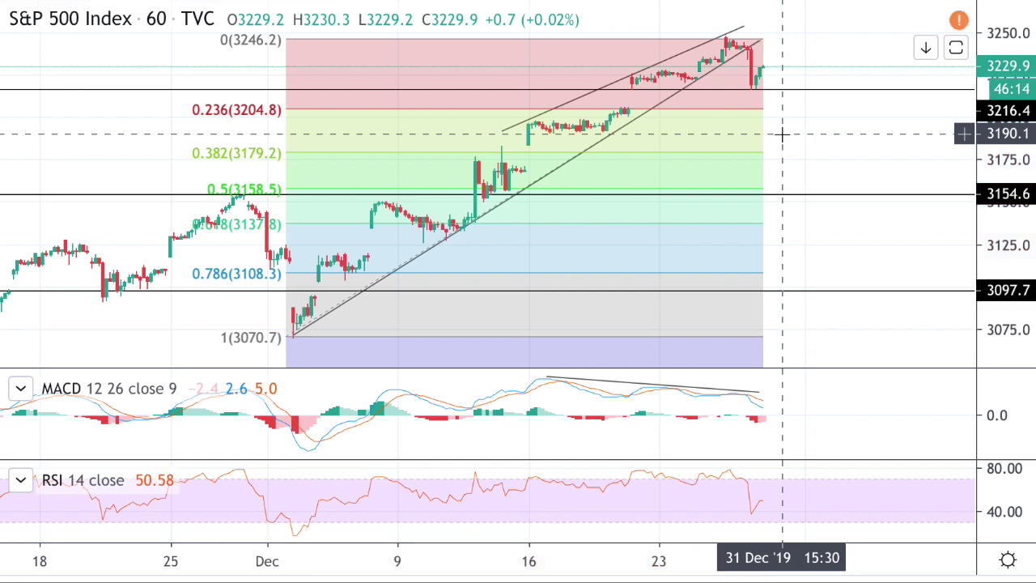
Draw a second Fib Retracement from the 02 Oct '19 low at about 2855.2 to about 3245.7 on 31 Dec '19, and dismiss the ad
{"action": "scroll", "coordinate": [782, 135], "scroll_direction": "down", "scroll_amount": 5}
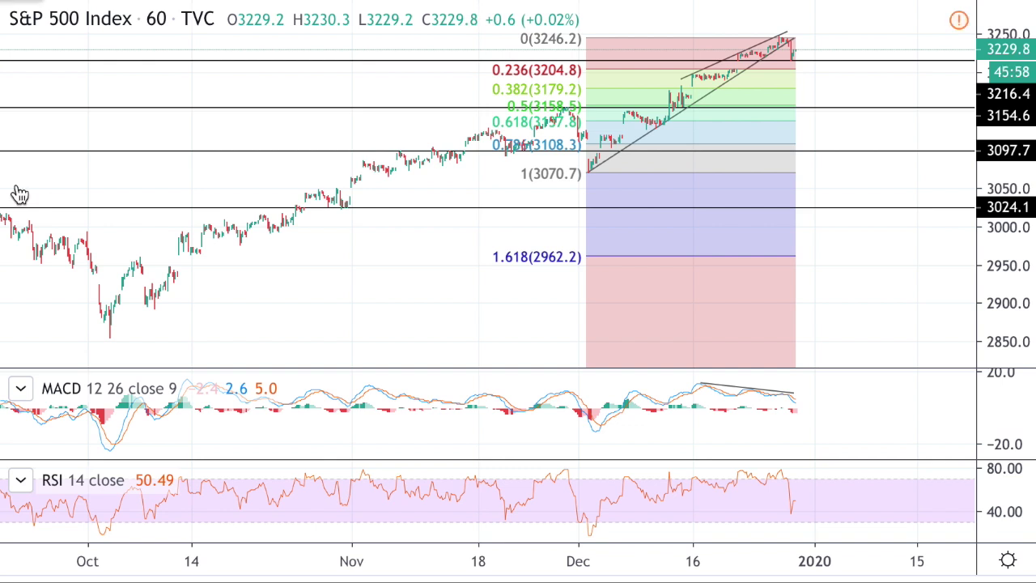
{"action": "left_click", "coordinate": [108, 338]}
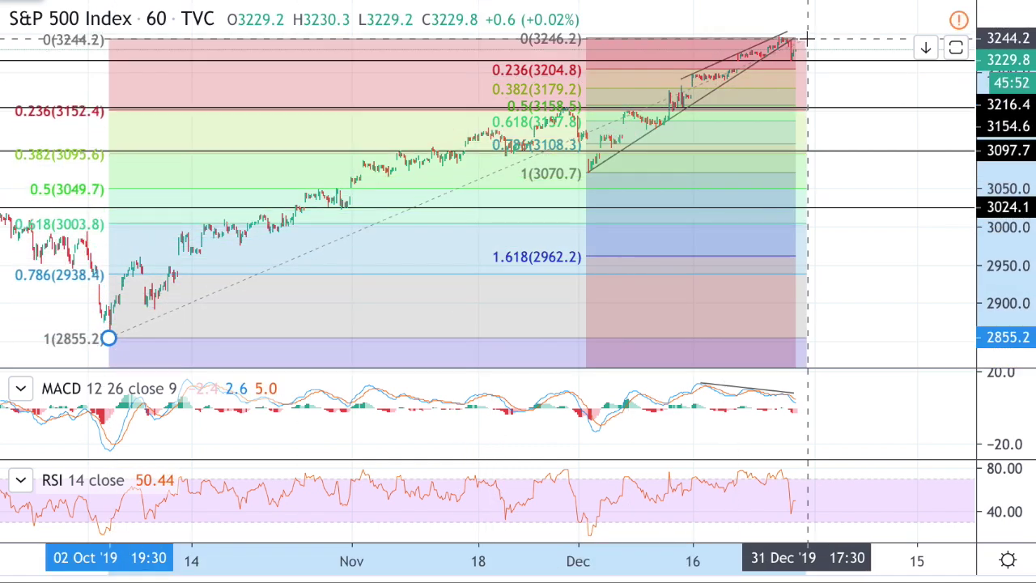
{"action": "left_click", "coordinate": [807, 38]}
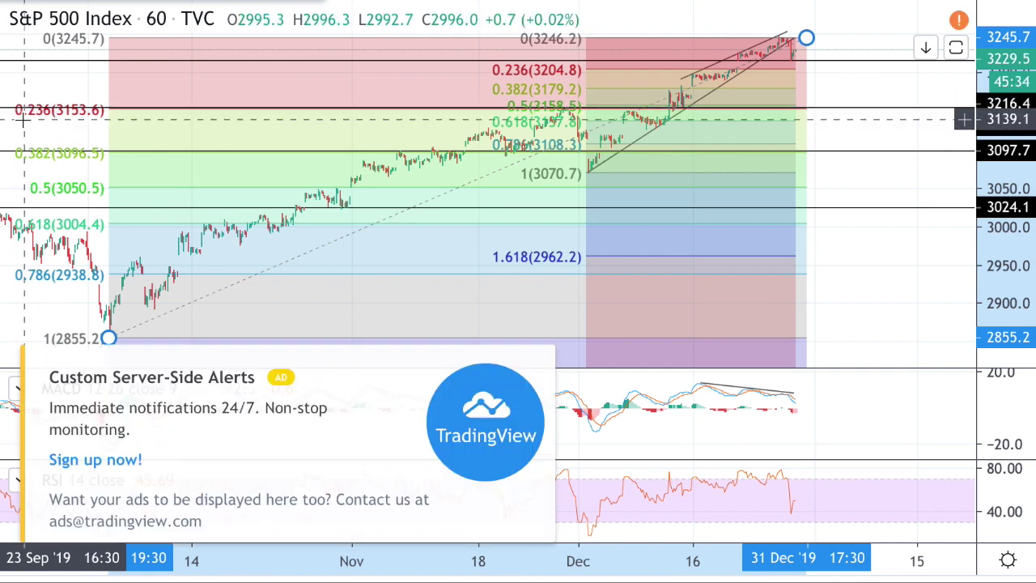
{"action": "left_click", "coordinate": [546, 362]}
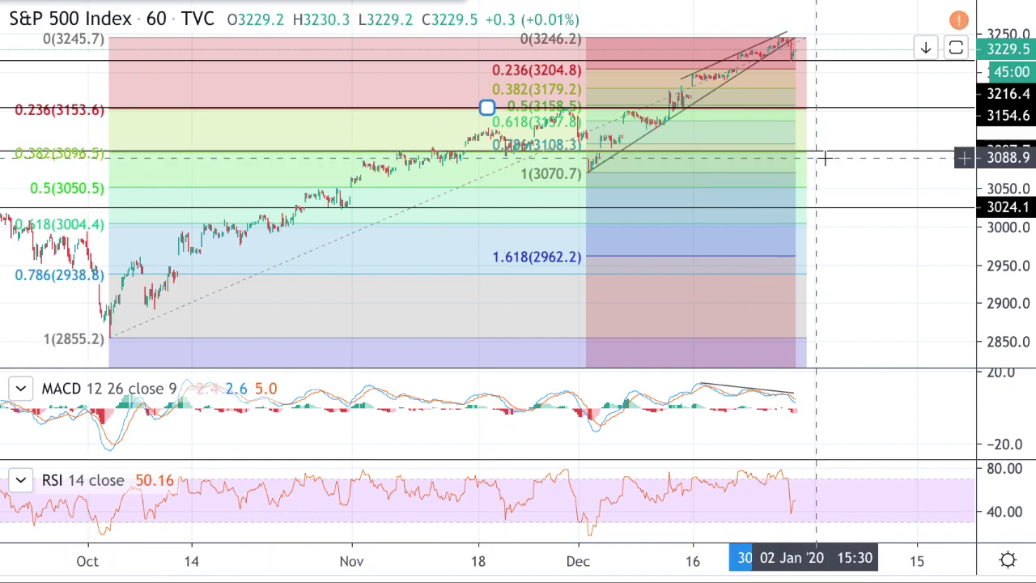
Remove both Fib Retracements and review the wedge against the horizontal support levels on the hourly chart
{"action": "left_click", "coordinate": [862, 160]}
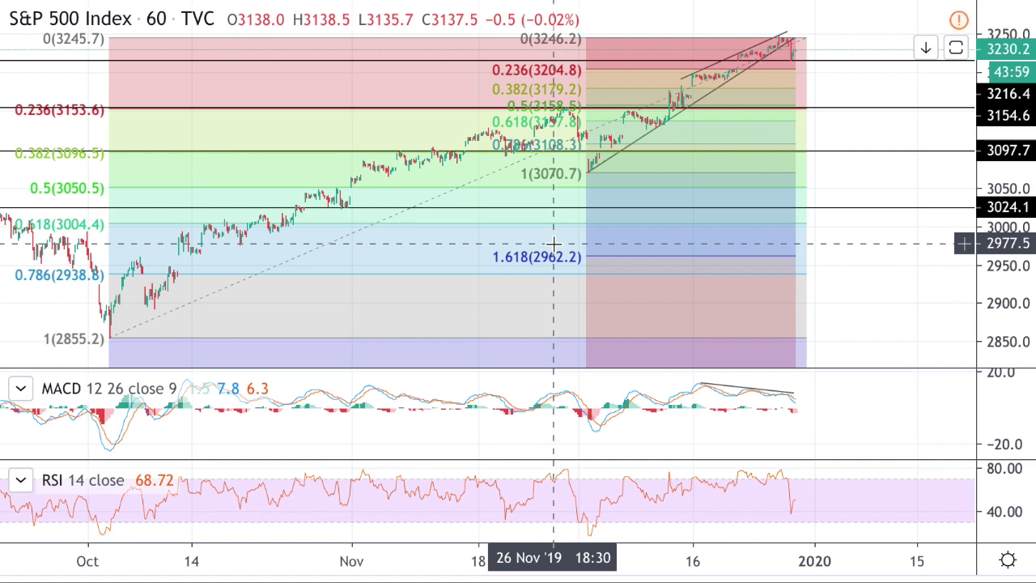
{"action": "left_click", "coordinate": [796, 50]}
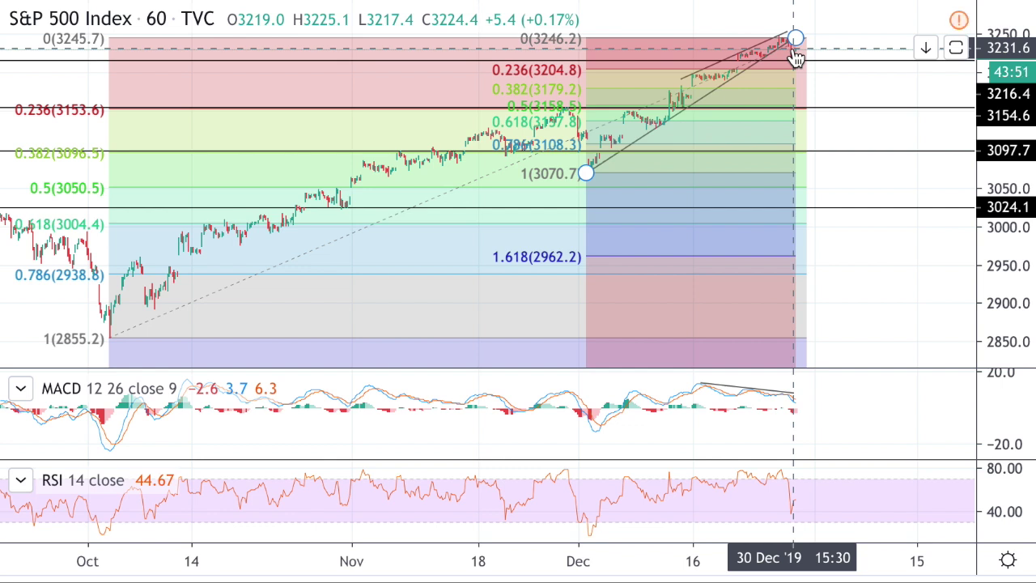
{"action": "left_click", "coordinate": [805, 82]}
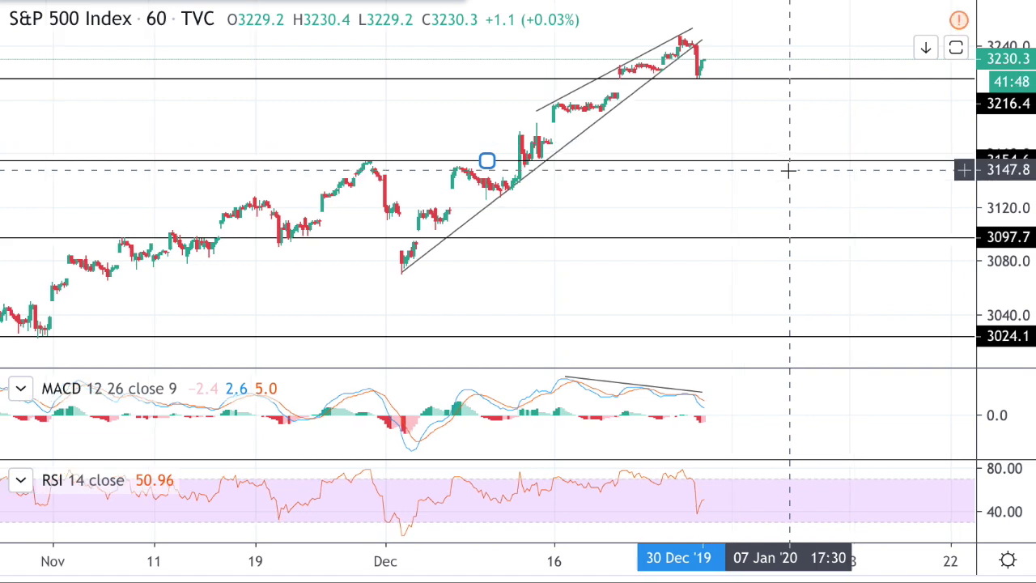
{"action": "scroll", "coordinate": [761, 154], "scroll_direction": "down", "scroll_amount": 3}
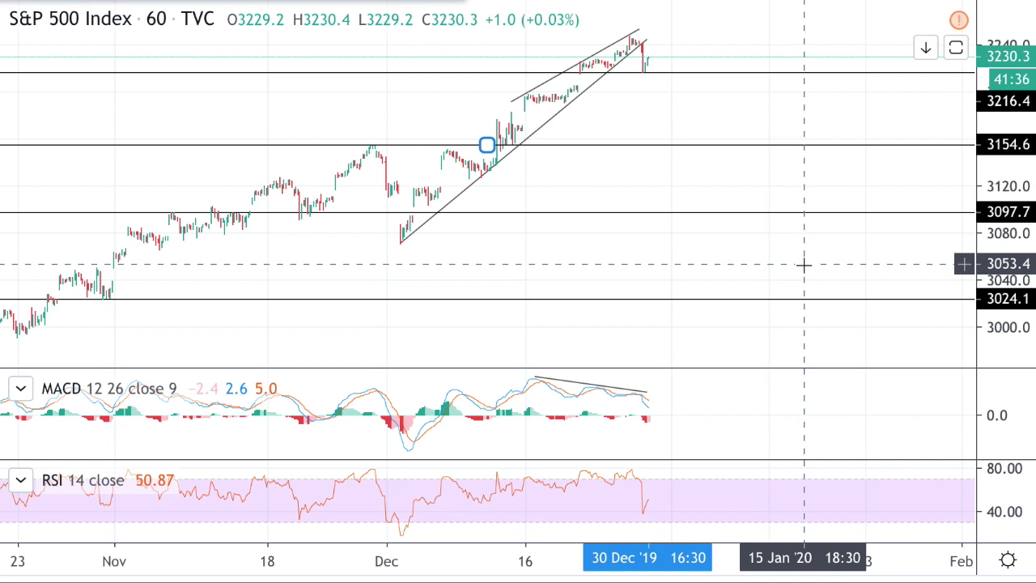
{"action": "scroll", "coordinate": [804, 264], "scroll_direction": "up", "scroll_amount": 2}
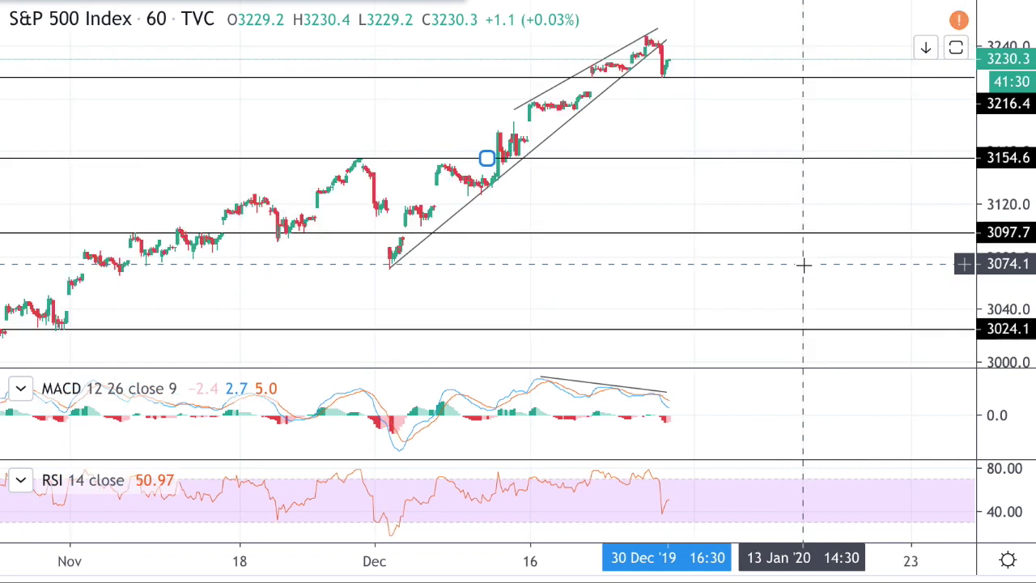